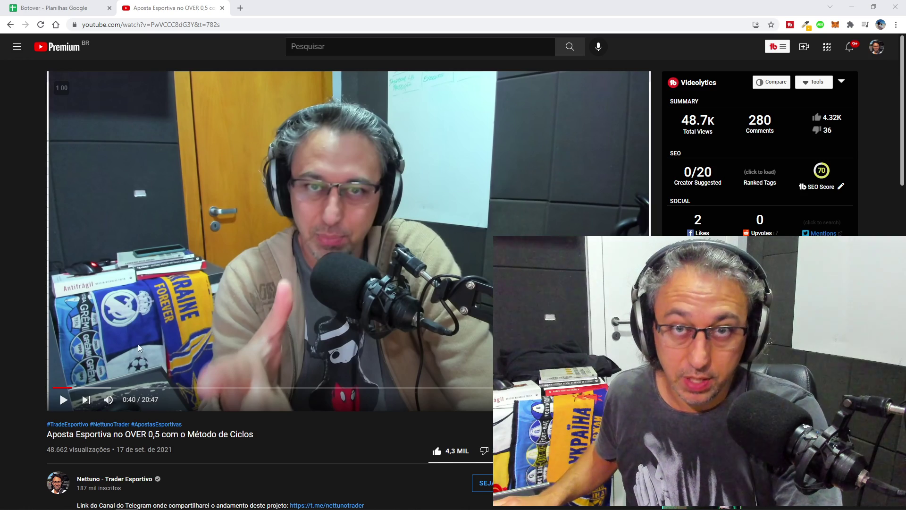
Switch to the Botover spreadsheet and view the options for making a copy of it, without creating the copy
left_click(74, 10)
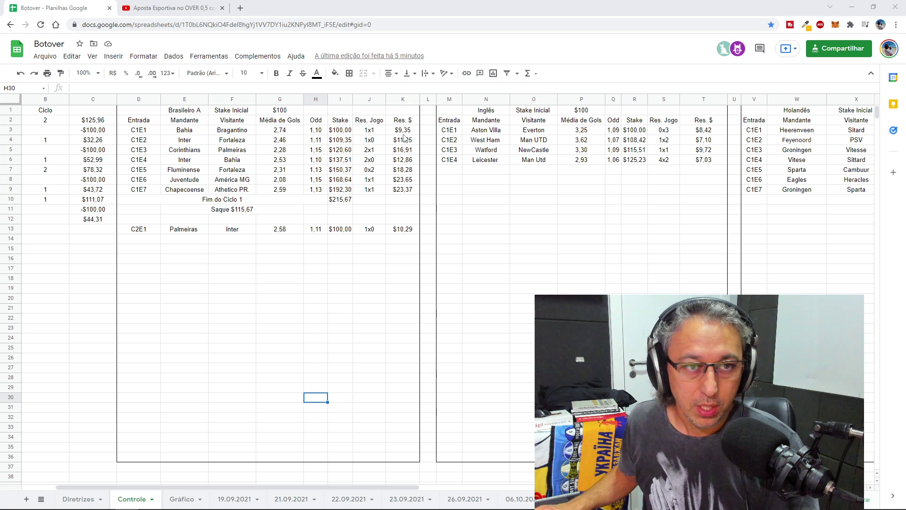
left_click(43, 62)
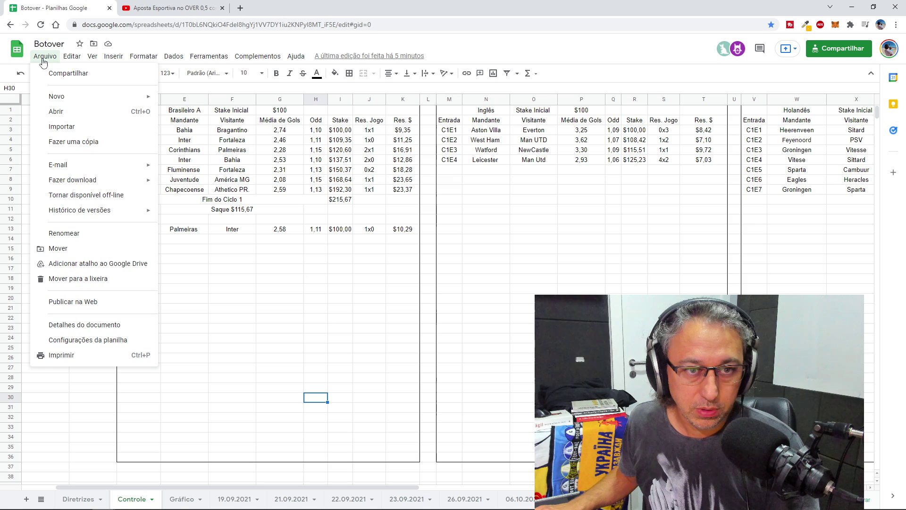
left_click(94, 143)
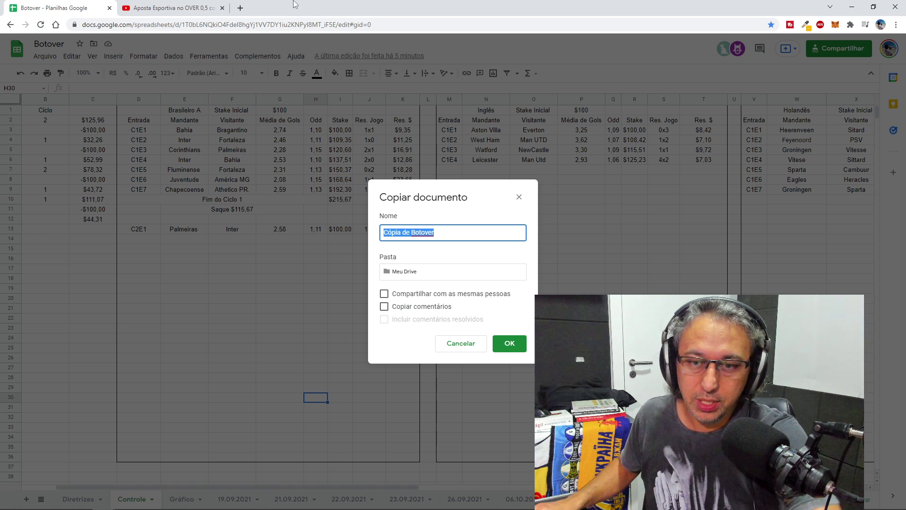
left_click(466, 348)
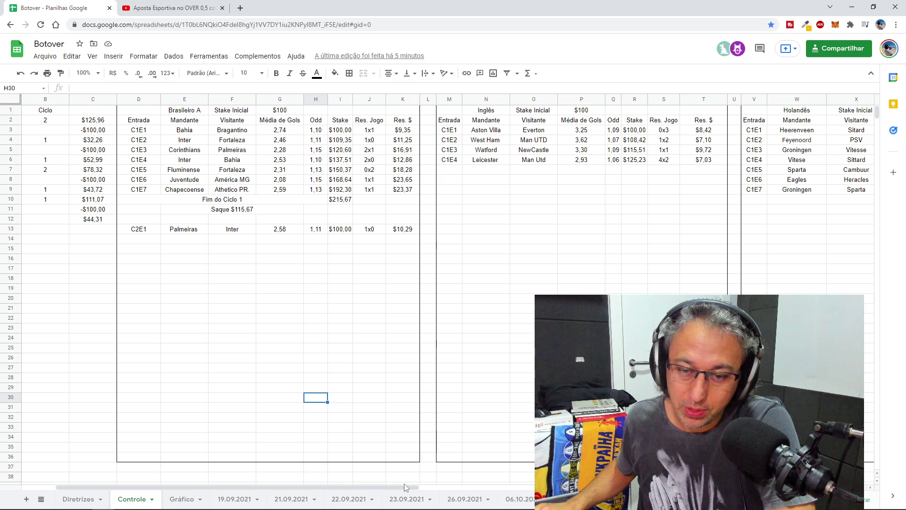
Look at the Brasileiro B entry in the league list, and check the YouTube video about the cycle method before returning to the spreadsheet
left_click_drag(405, 487, 371, 487)
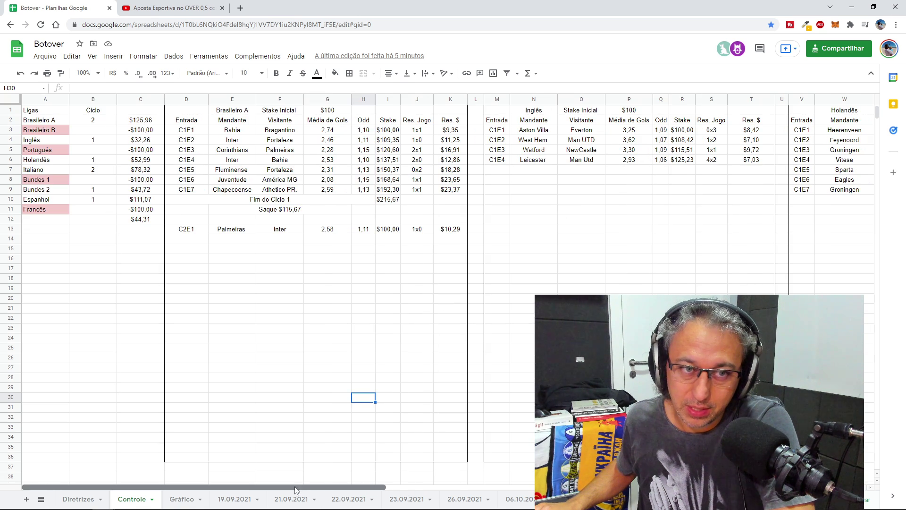
left_click(53, 131)
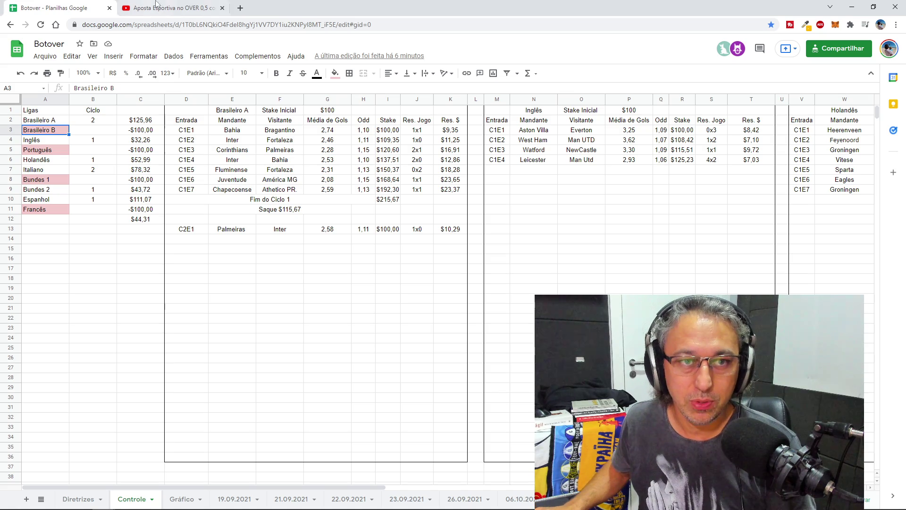
left_click(175, 12)
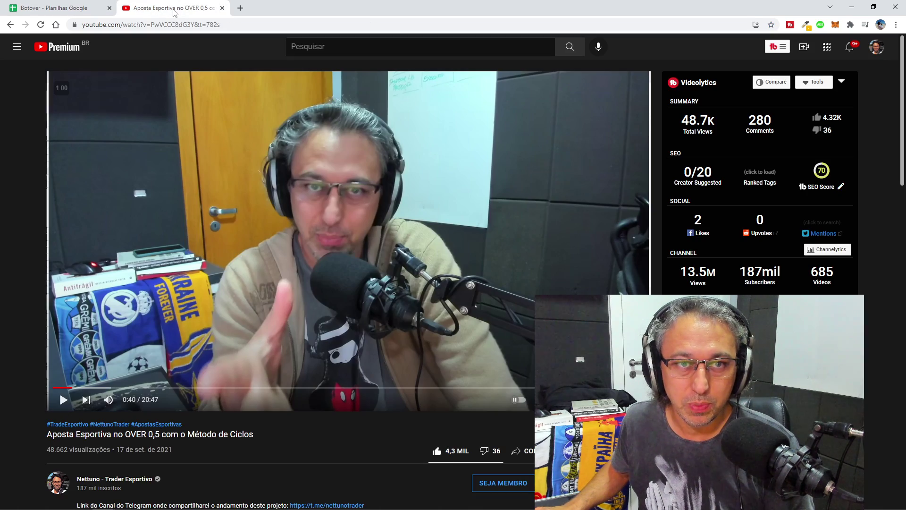
left_click(80, 11)
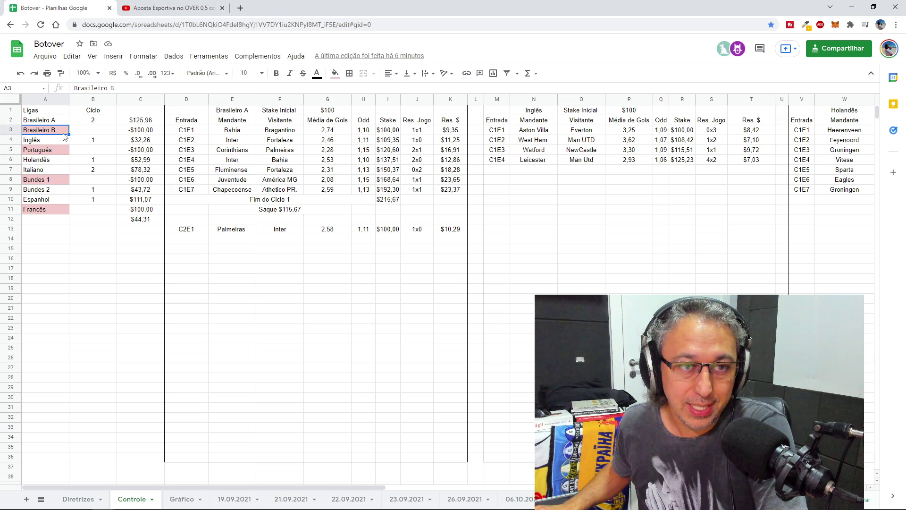
Review the Brasileiro A block, including the C1E7 teams, the cycle 1 withdrawal, the C2E1 score and the earlier game results
left_click(50, 122)
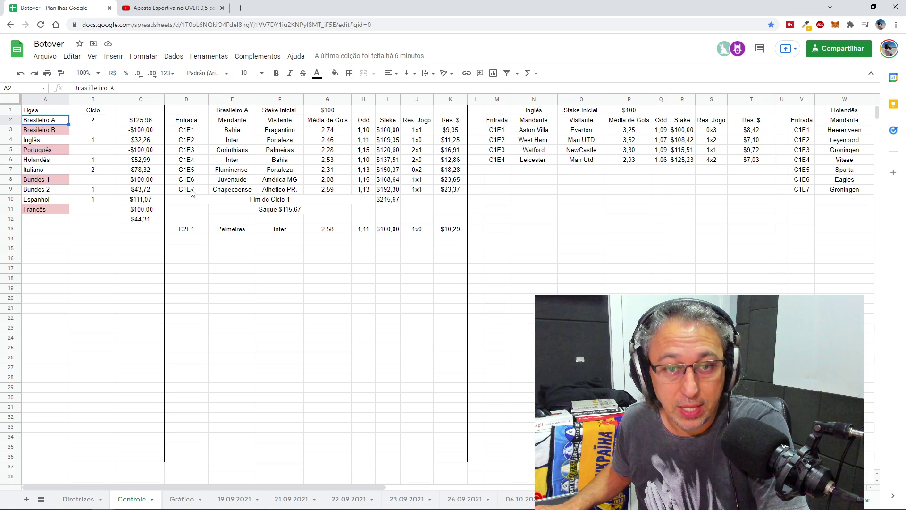
left_click(239, 192)
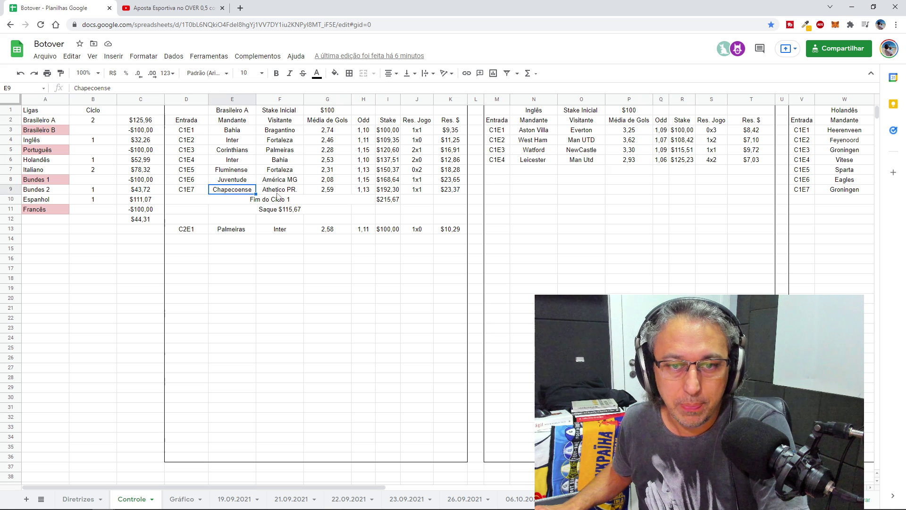
left_click(279, 198)
left_click(285, 191)
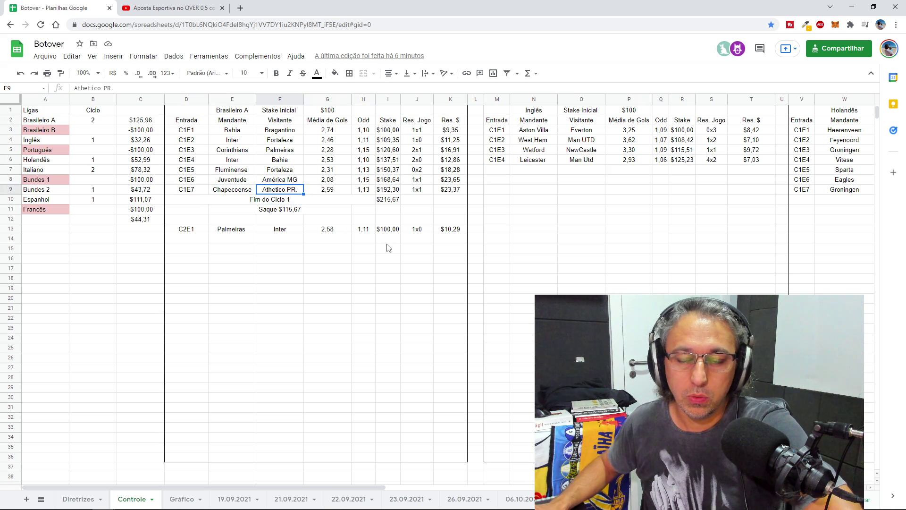
left_click(290, 211)
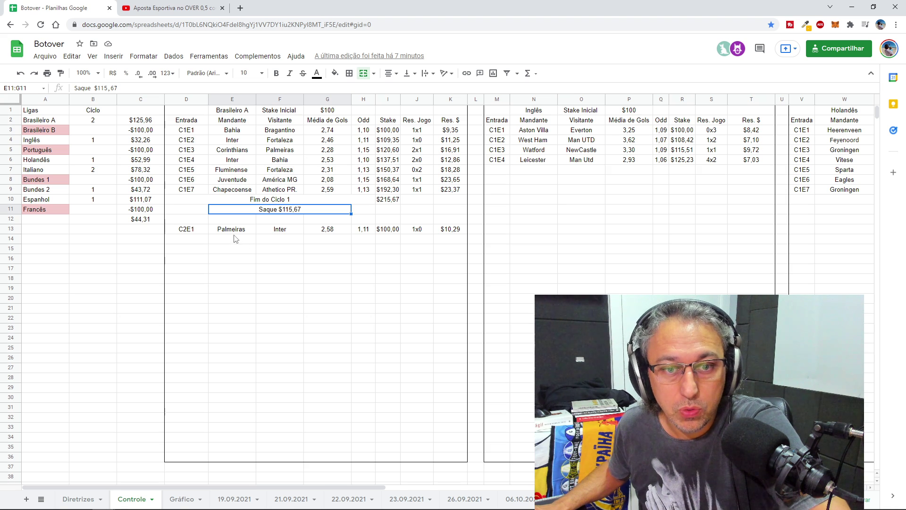
left_click(417, 232)
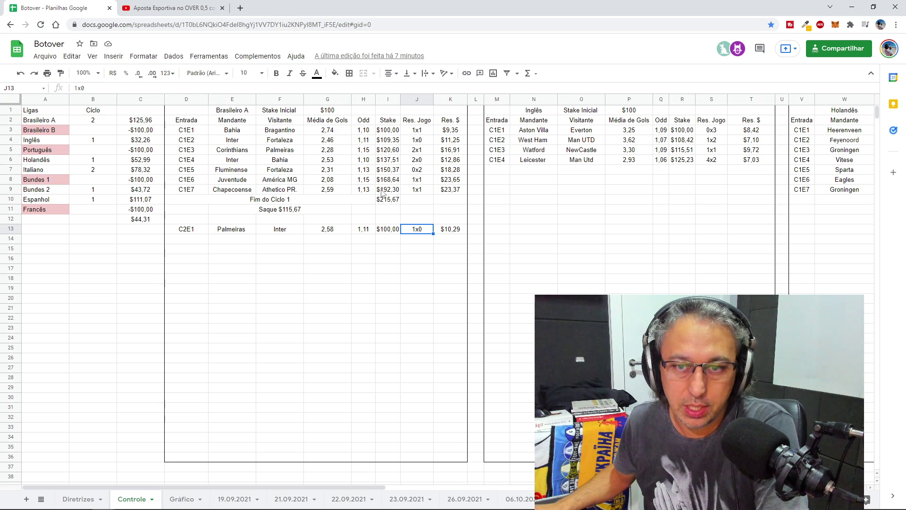
left_click(419, 270)
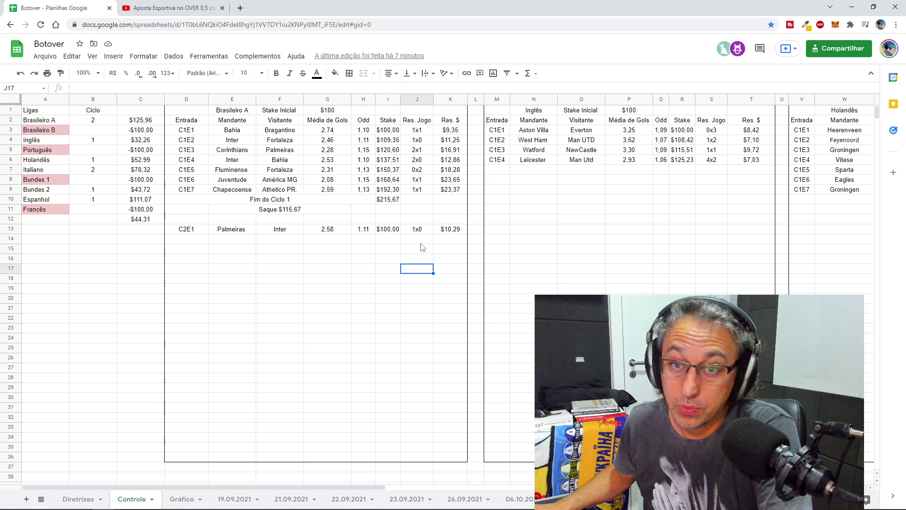
left_click(425, 141)
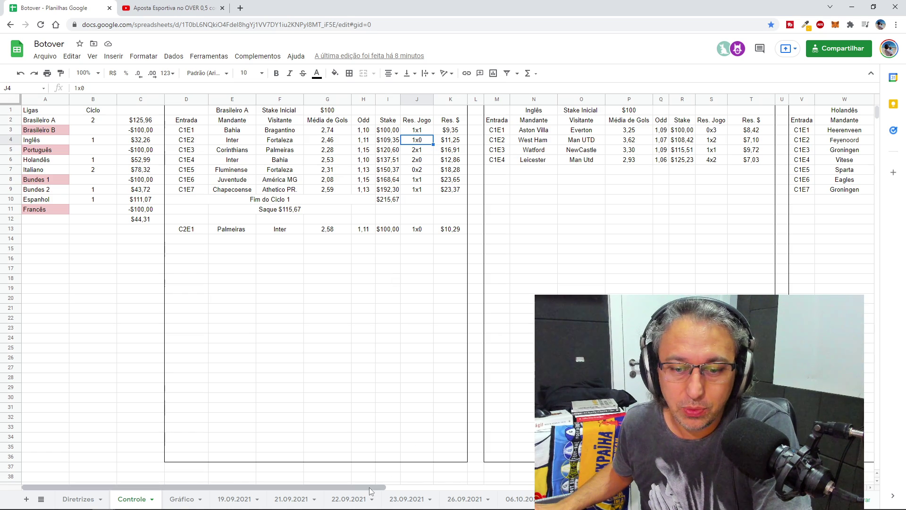
Review the Inglês and Holandês blocks and select the Holandês monetary results from C1E1 to C1E7
left_click_drag(369, 487, 507, 471)
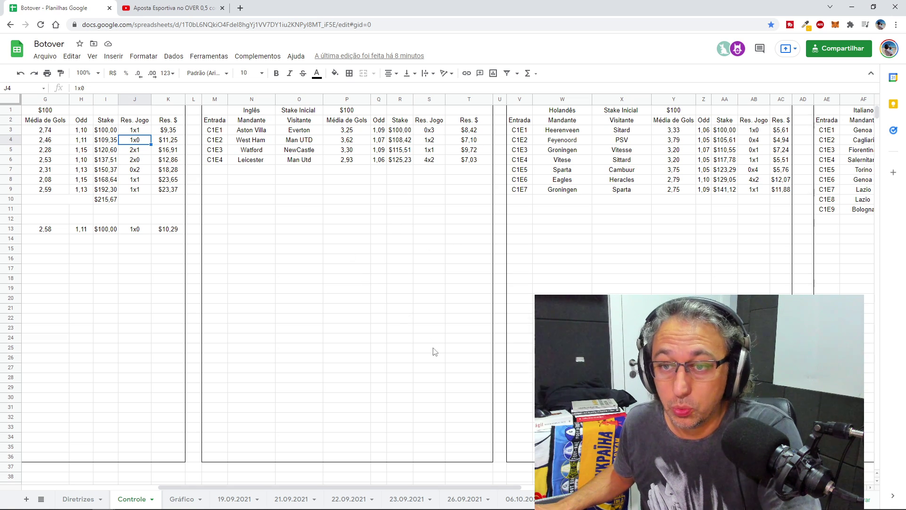
left_click_drag(415, 486, 544, 486)
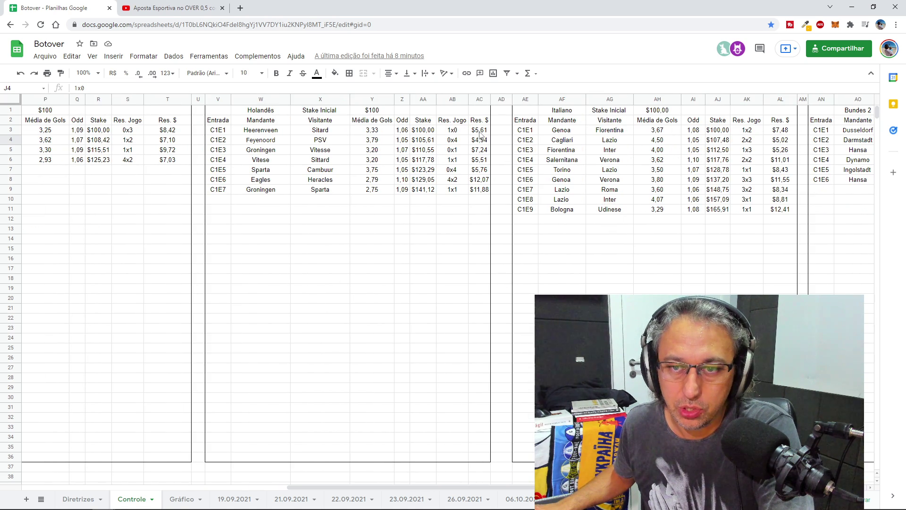
left_click_drag(480, 131, 479, 192)
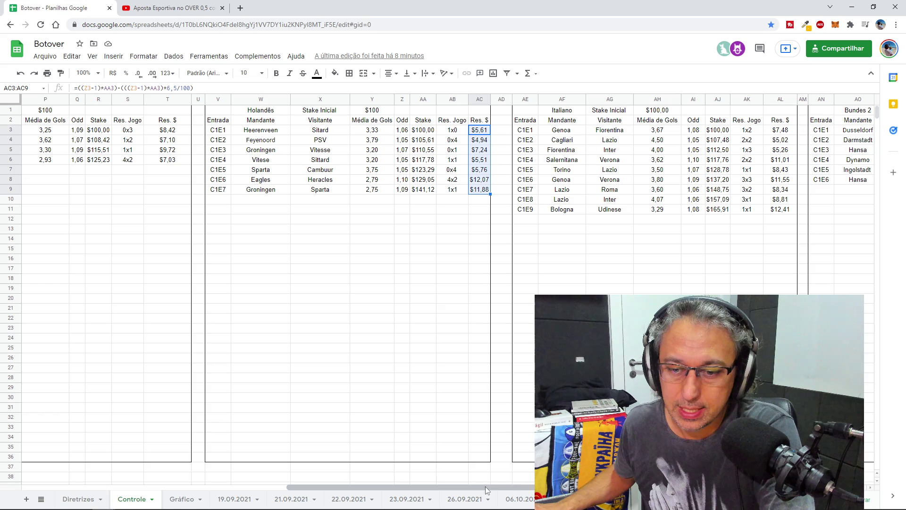
Review the Italiano block, checking entry C1E9 and selecting the game scores from C1E1 to C1E9
left_click_drag(486, 487, 582, 487)
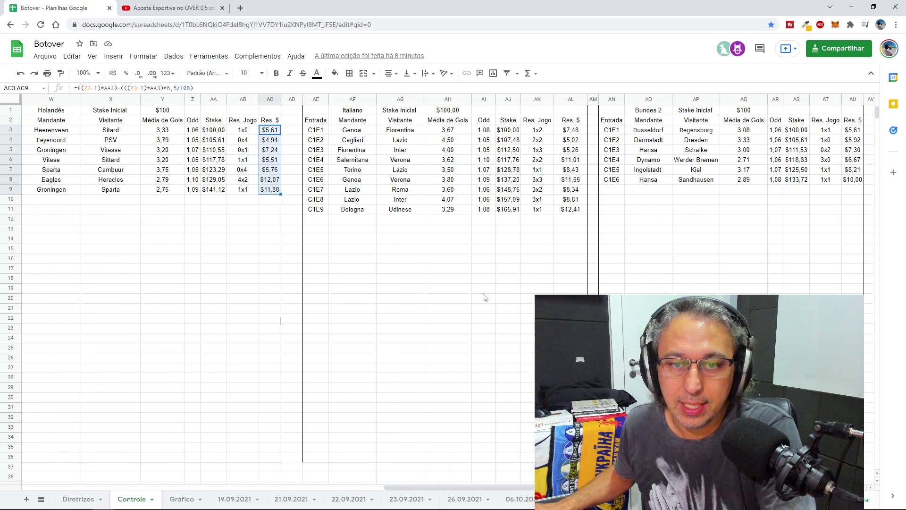
left_click(316, 210)
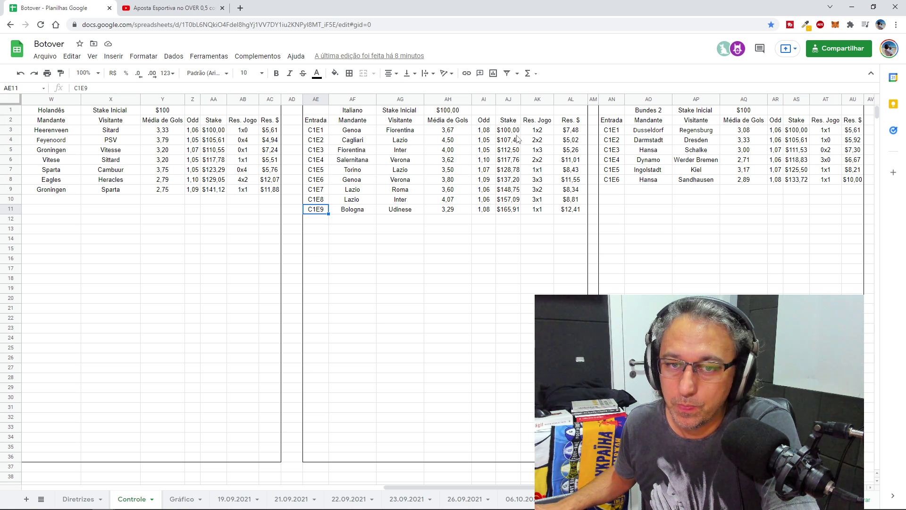
left_click(515, 292)
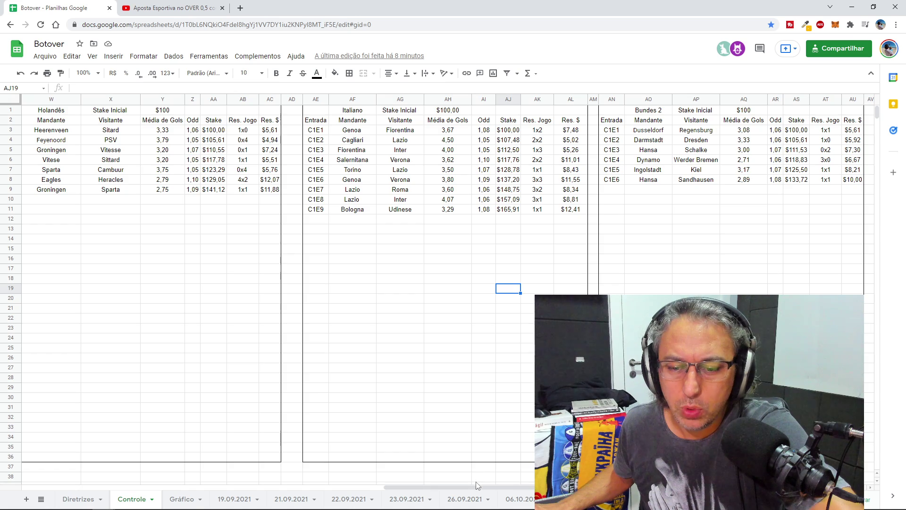
left_click_drag(478, 487, 300, 486)
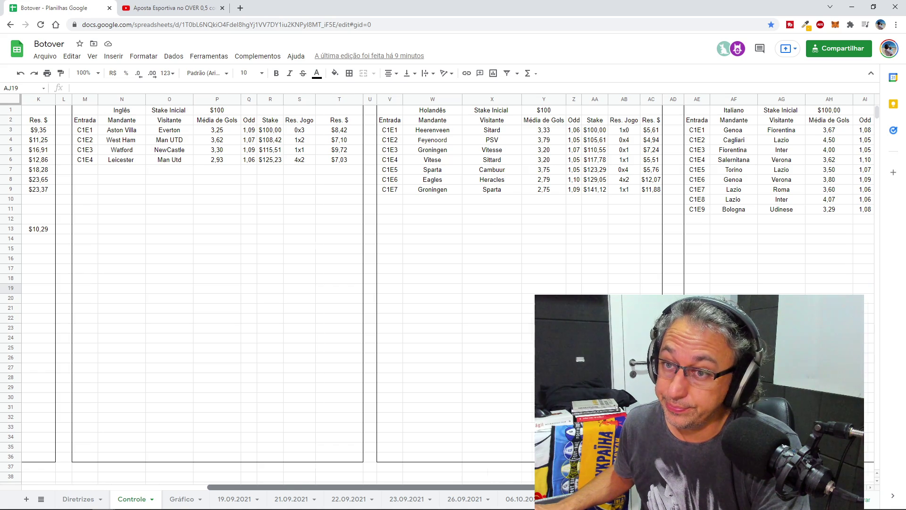
scroll(278, 284, "right", 5)
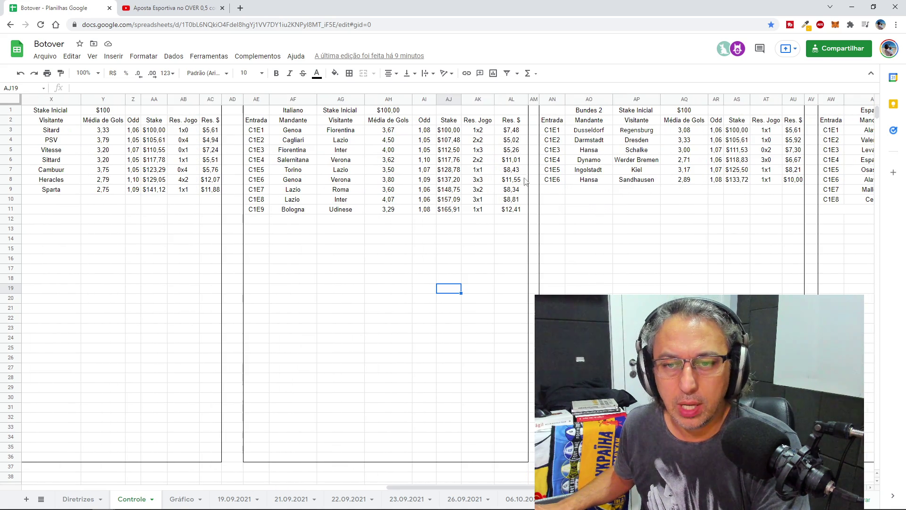
left_click_drag(488, 135, 489, 216)
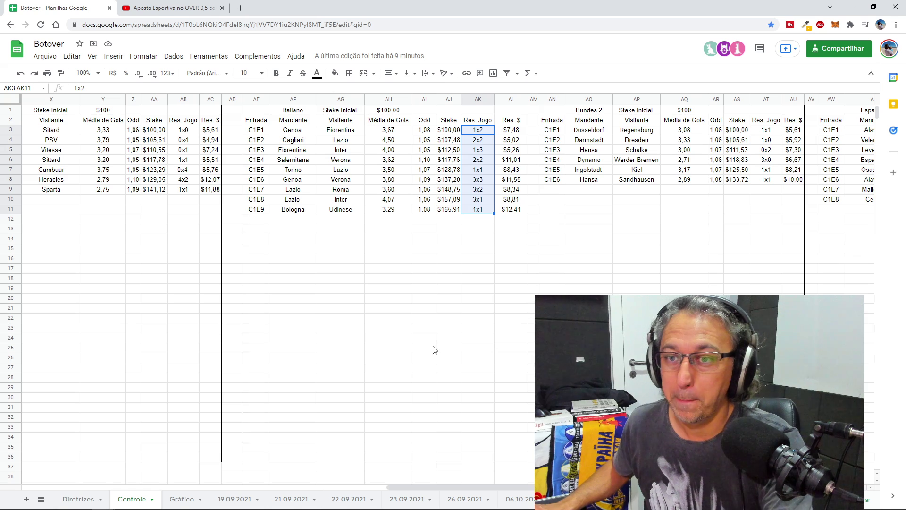
Check the game scores of entries C1E2 and C1E4 in the Bundes 2 block
scroll(449, 283, "right", 5)
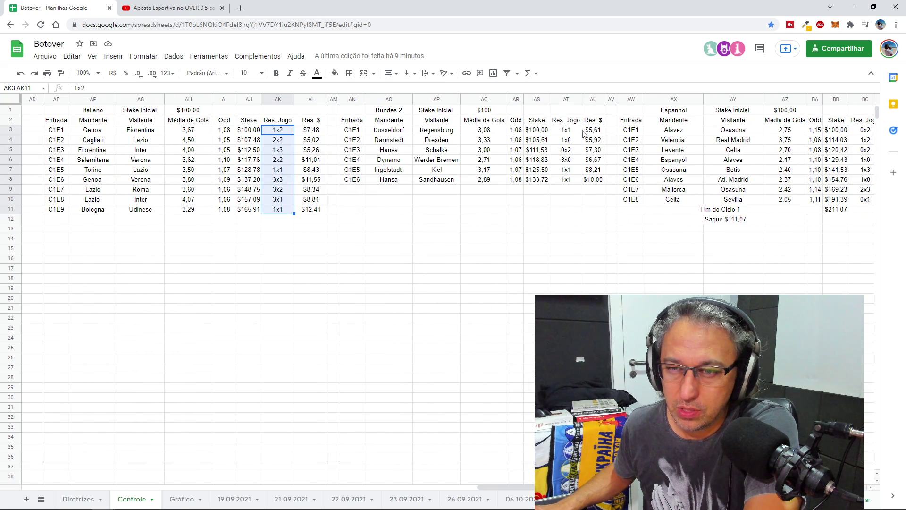
left_click(571, 140)
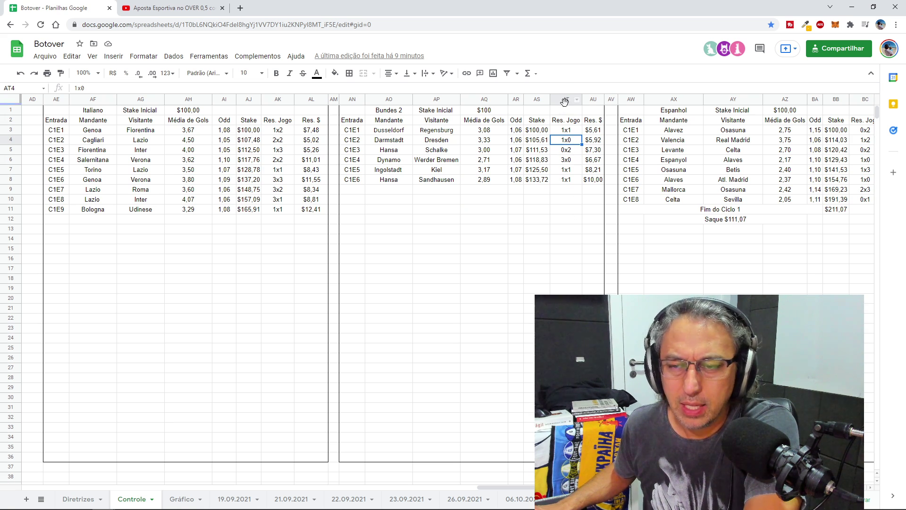
left_click(576, 161)
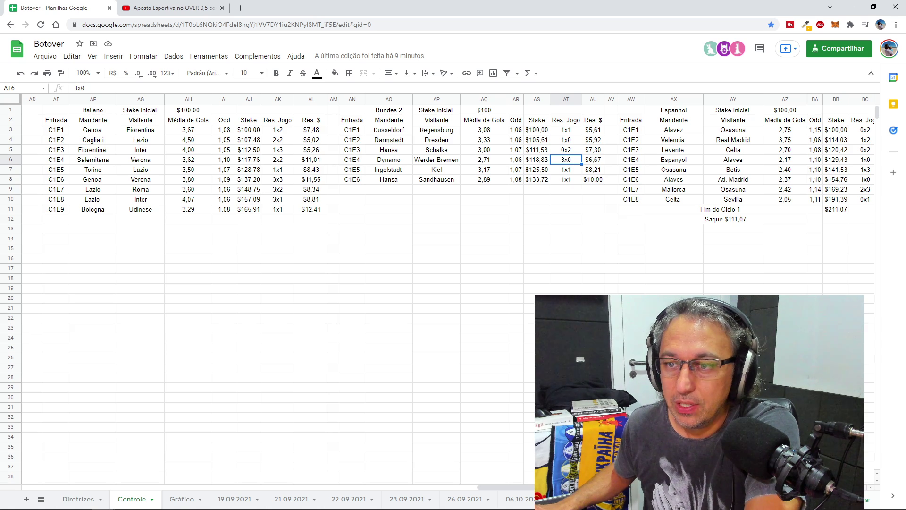
Check the Espanhol game scores for C1E8, C1E6 and C1E4, and the withdrawal noted at the end of cycle 1
scroll(302, 284, "right", 3)
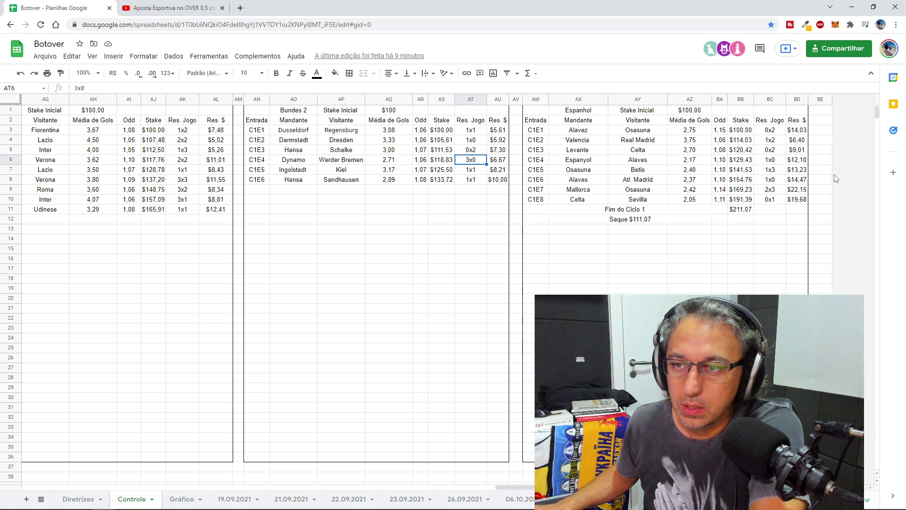
left_click(775, 198)
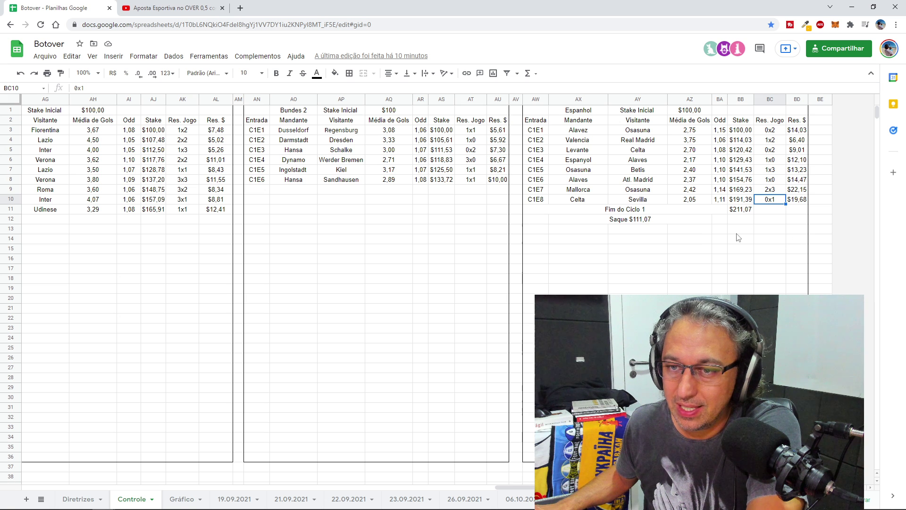
left_click(769, 183)
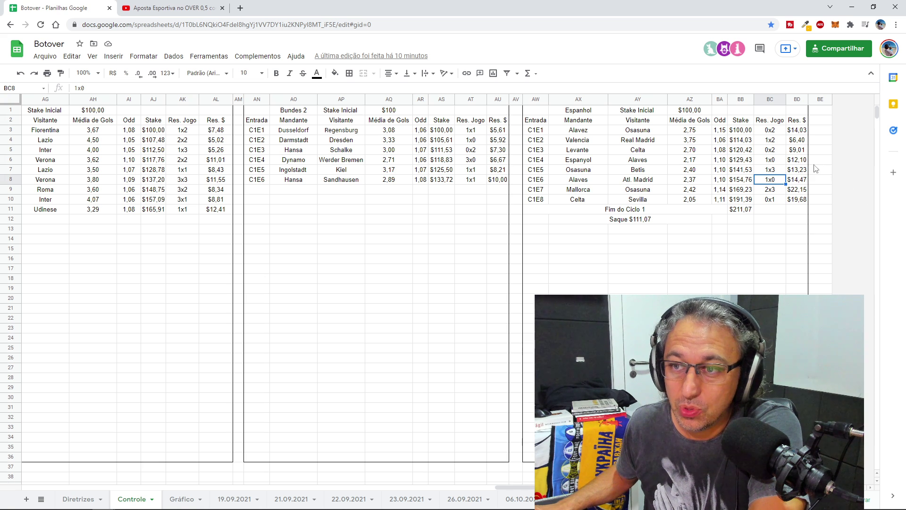
left_click(775, 160)
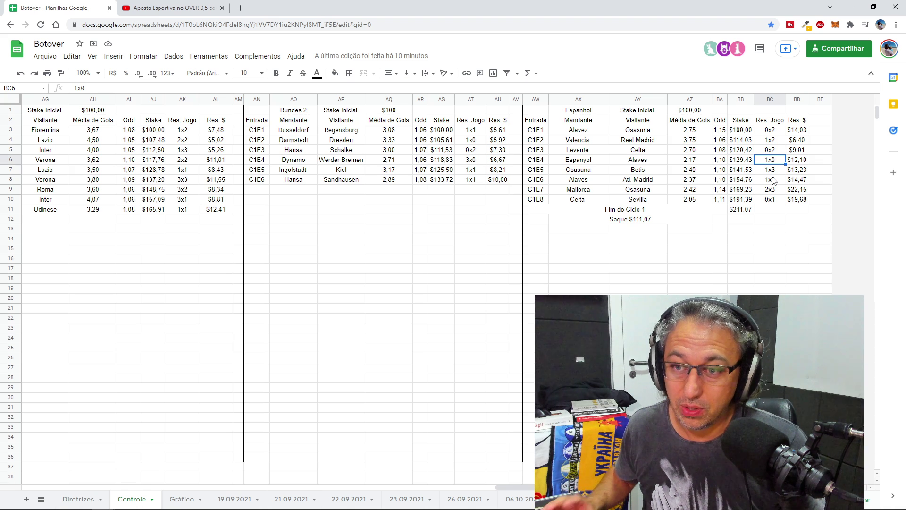
left_click(635, 220)
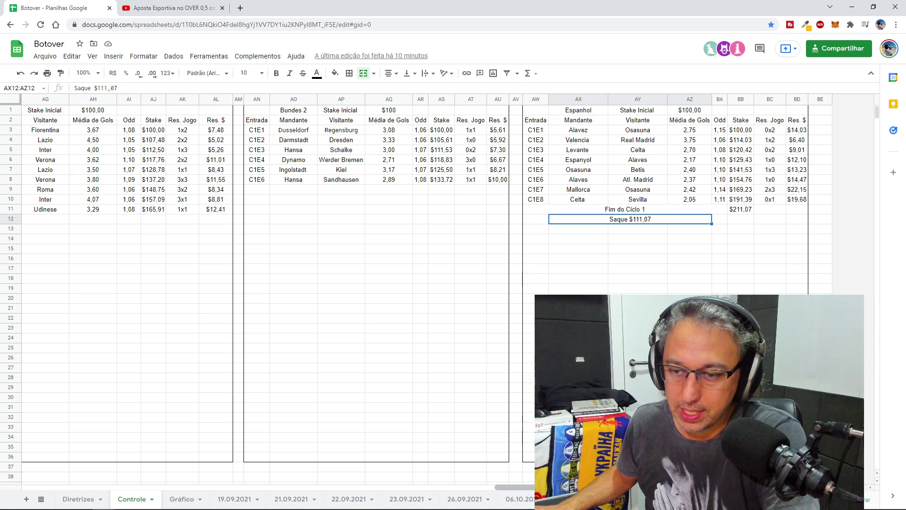
Return to the league summary and inspect the total formula for Brasileiro A and the result value for Brasileiro B
scroll(524, 486, "left", 10)
left_click_drag(524, 486, 142, 468)
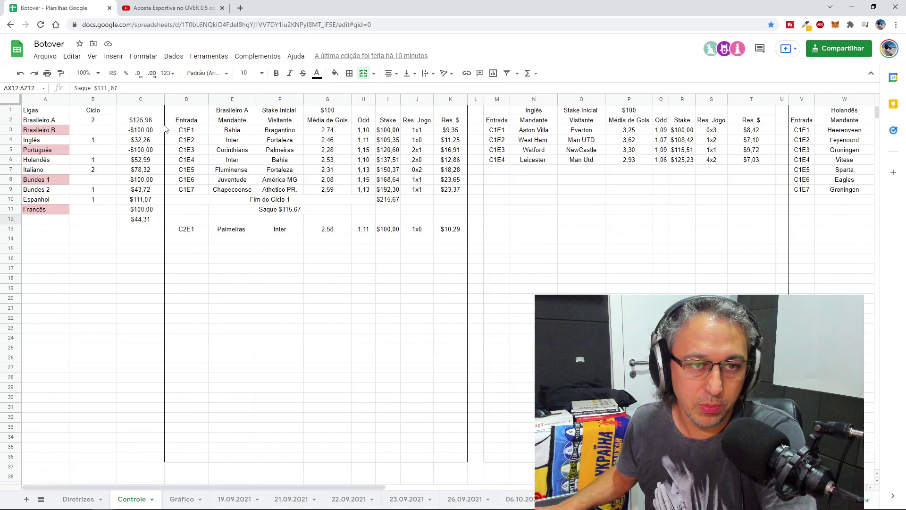
left_click(144, 121)
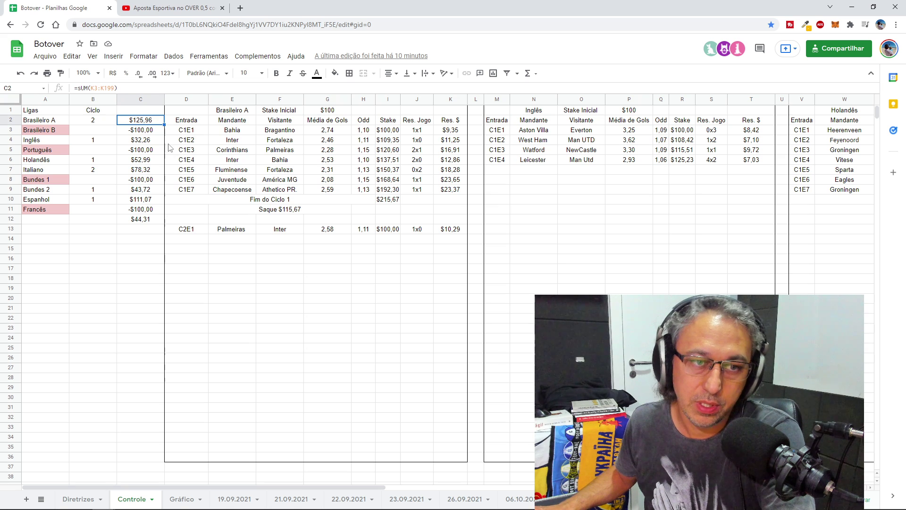
left_click(150, 133)
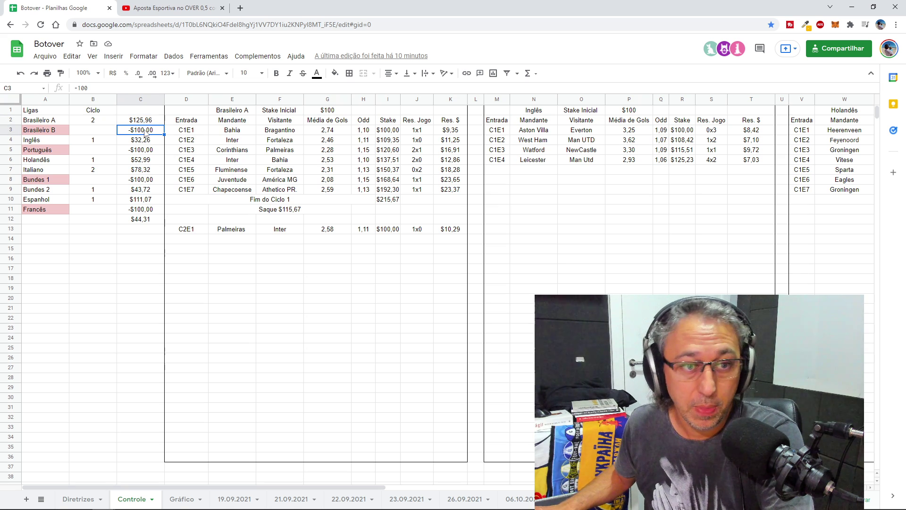
Check the overall results of Inglês, Português and Holandês in the league summary
left_click(150, 141)
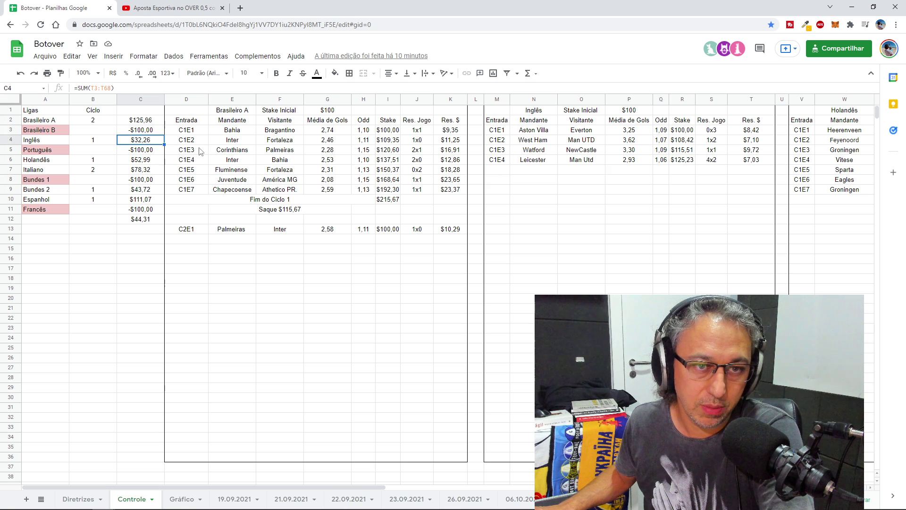
left_click(148, 153)
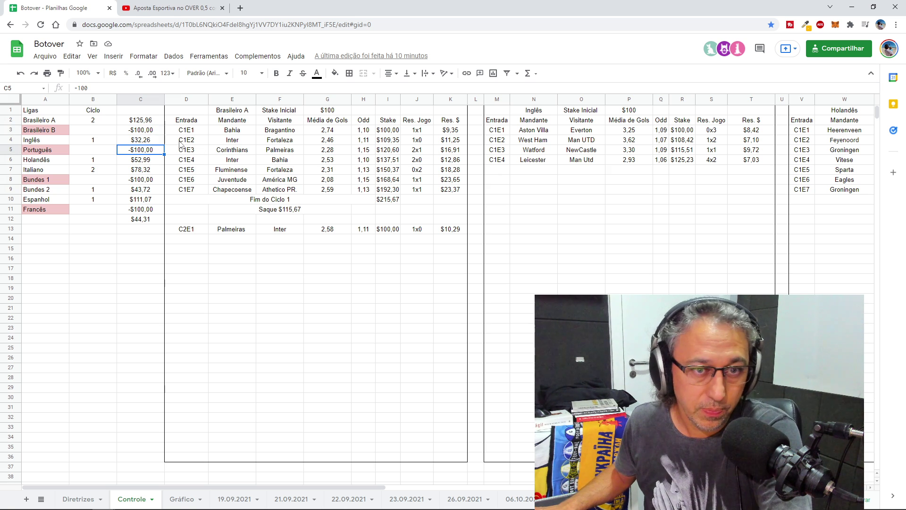
left_click(148, 163)
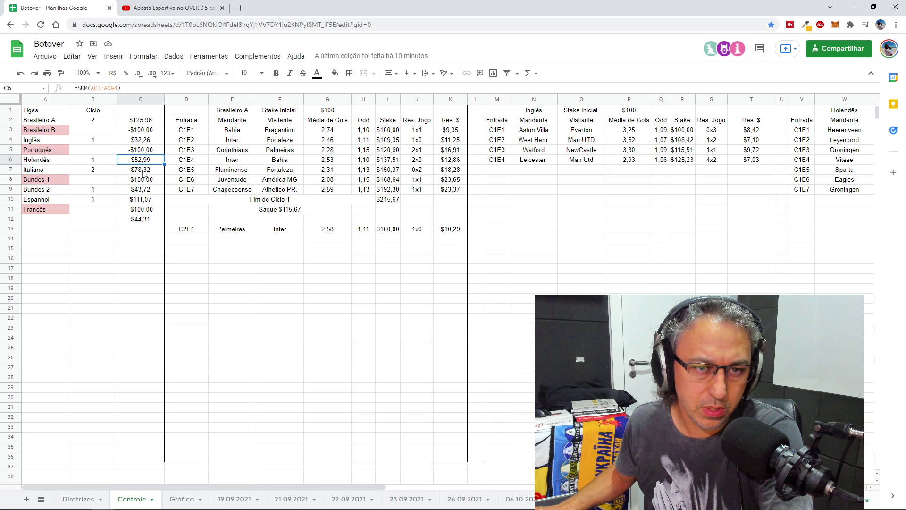
Correct the cycle numbers in the league summary, setting Italiano to 1 and Espanhol to 2
left_click(94, 172)
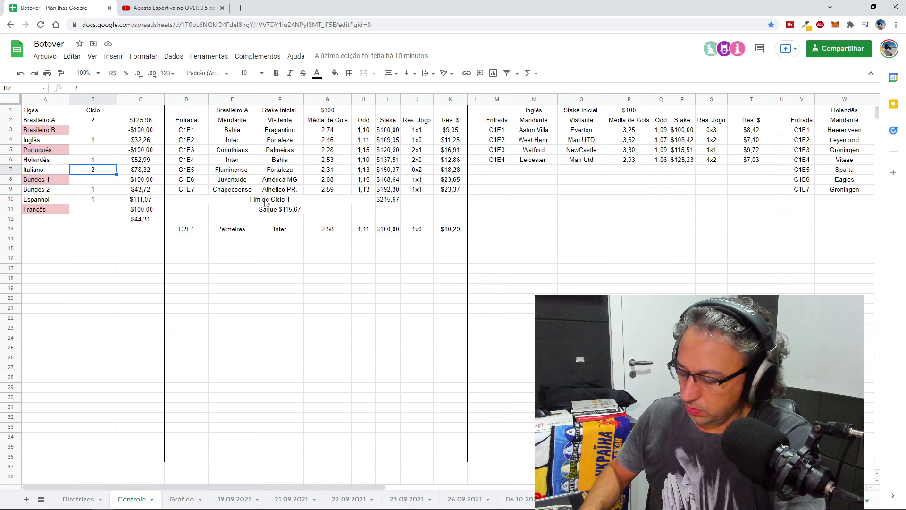
type("1")
key("Return")
key("Down")
key("Down")
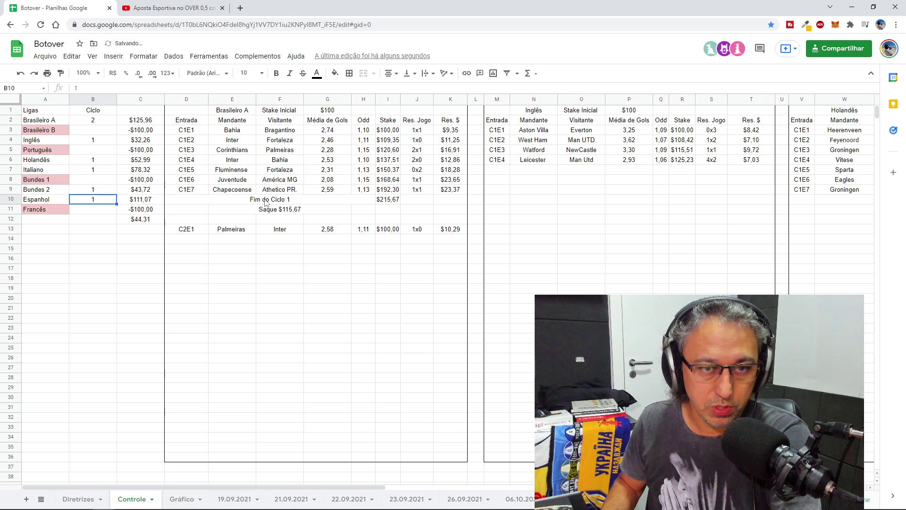
type("2")
key("Return")
key("Up")
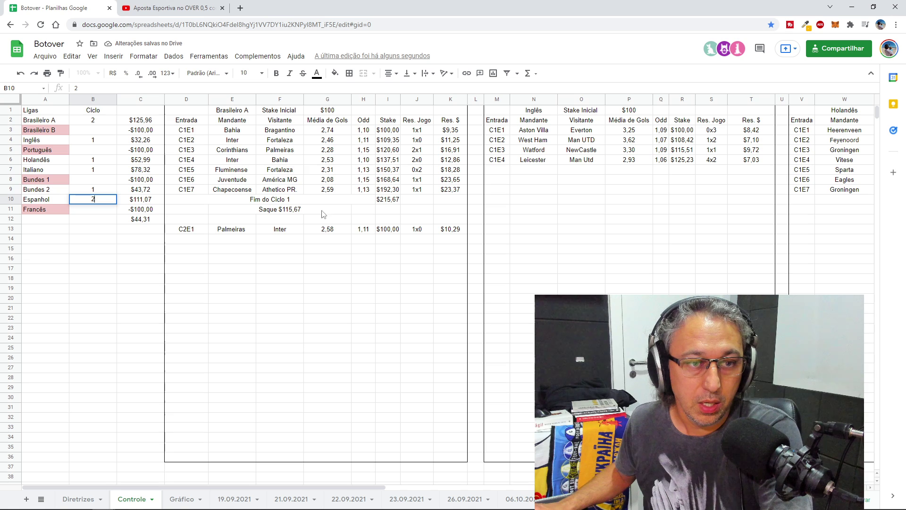
Check the overall results of Bundes 1, Bundes 2 and Espanhol in the league summary
left_click(151, 180)
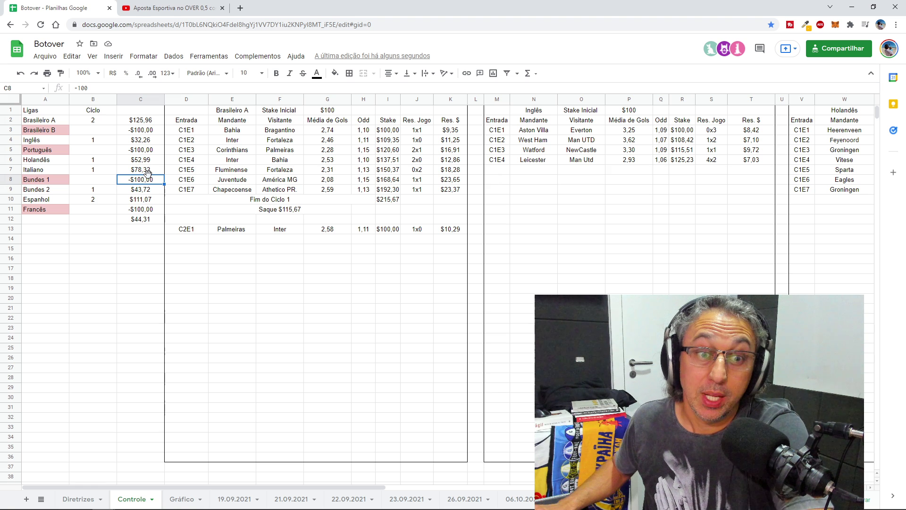
key("Down")
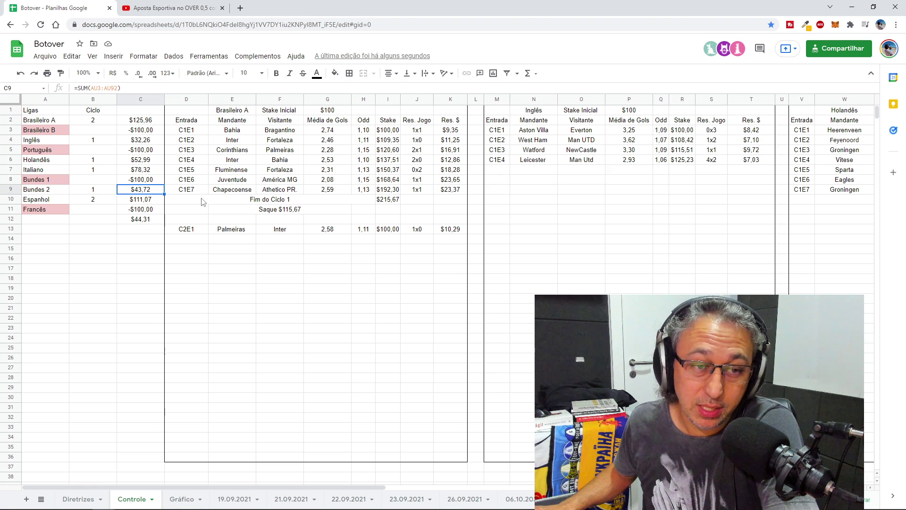
left_click(150, 201)
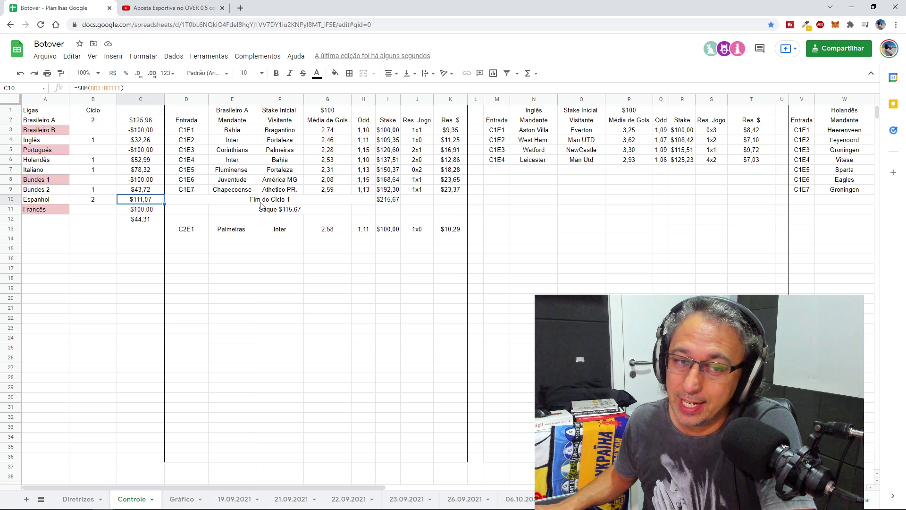
Go through the results of the red-highlighted leagues: Brasileiro B, Português, Francês and Bundes 1
left_click(146, 132)
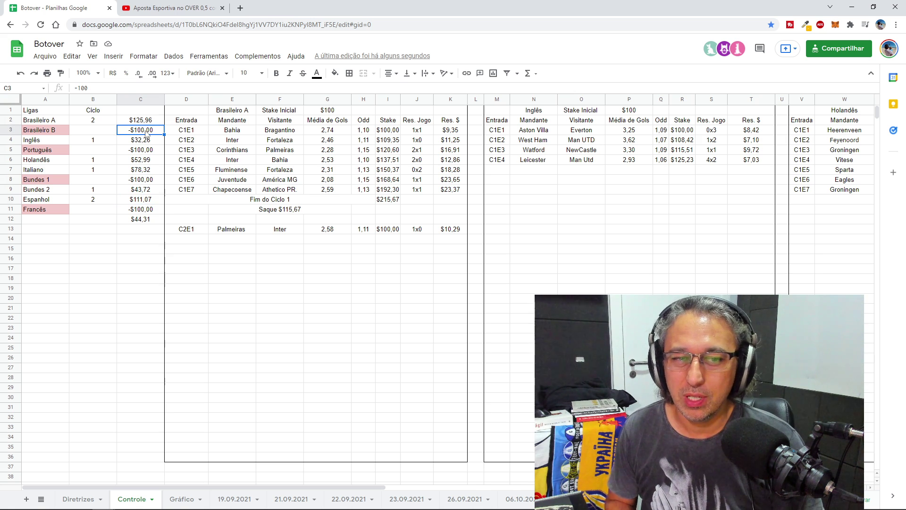
left_click(151, 152)
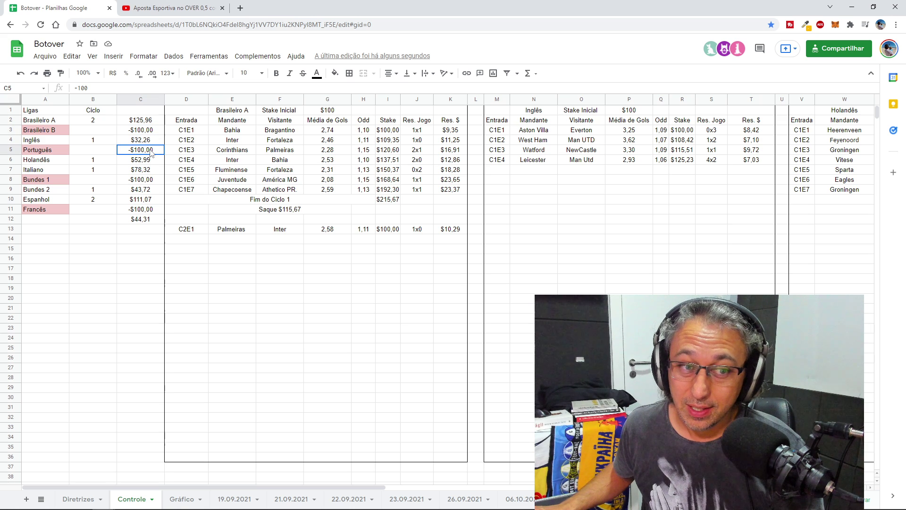
left_click(152, 211)
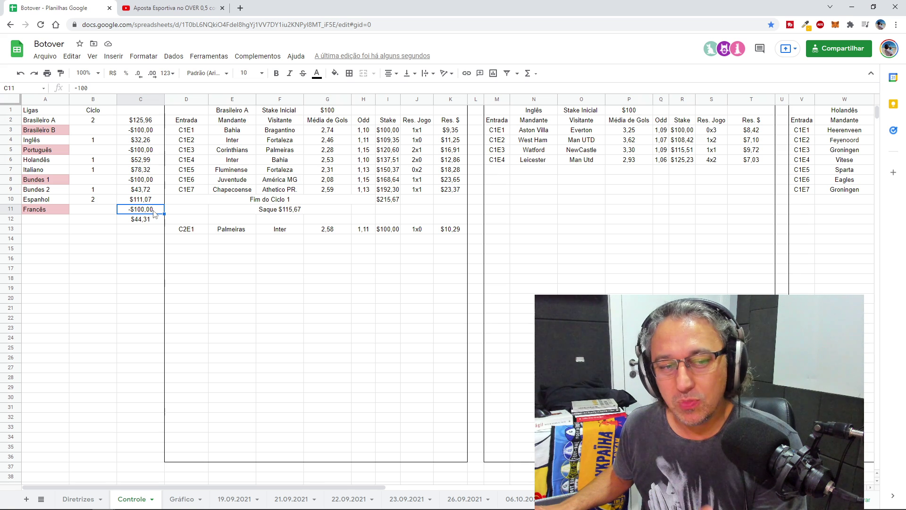
left_click(144, 183)
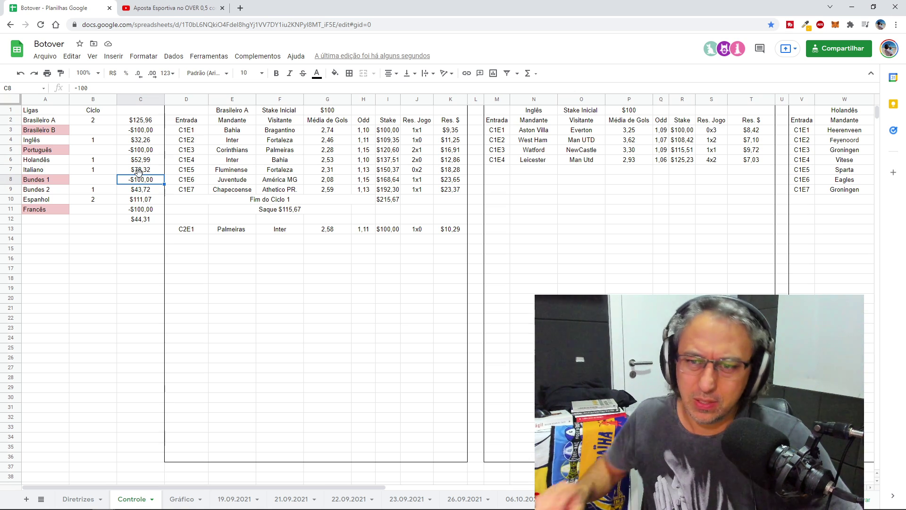
Write the word "crawle" in lowercase in cell N9, below the Inglês entries
left_click(531, 191)
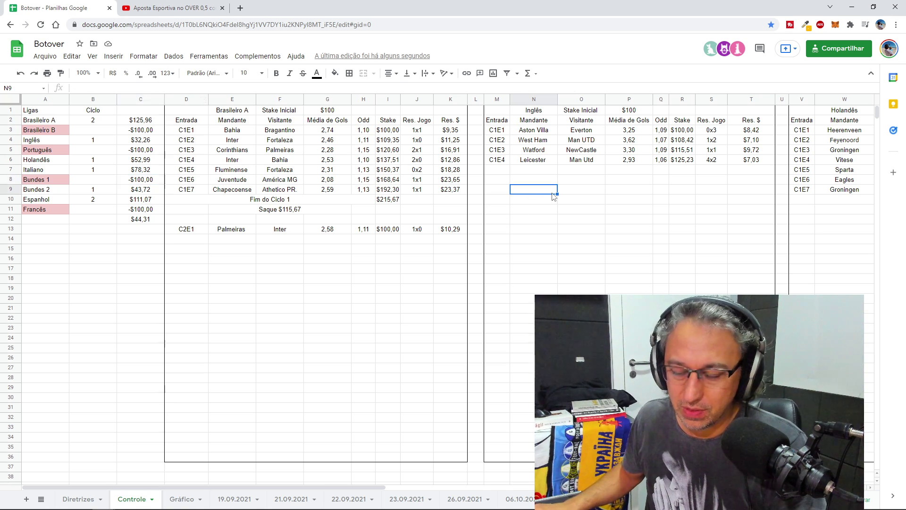
type("cRAWLE")
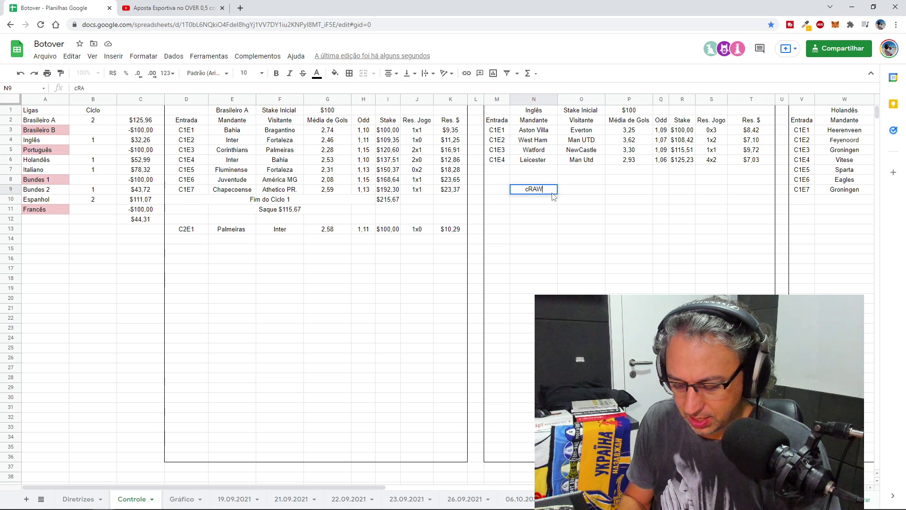
key("BackSpace")
key("BackSpace")
key("BackSpace")
key("BackSpace")
key("BackSpace")
key("BackSpace")
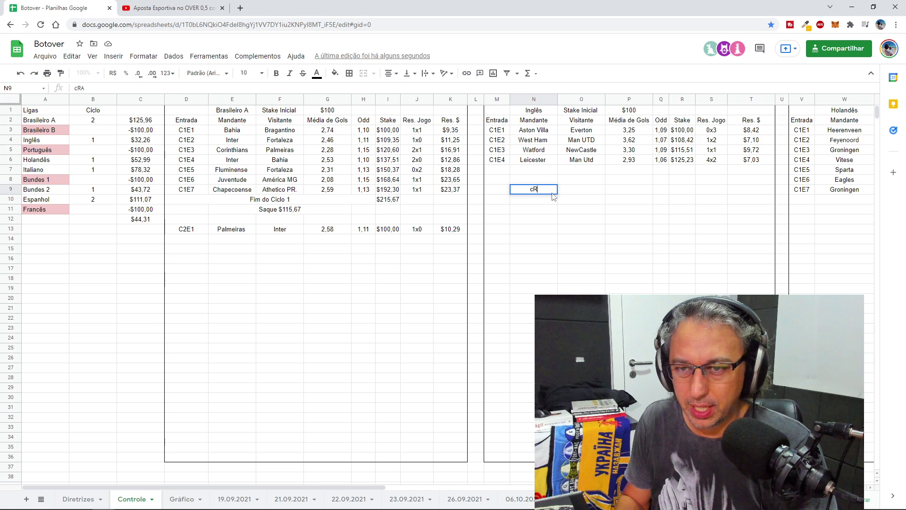
type("cra")
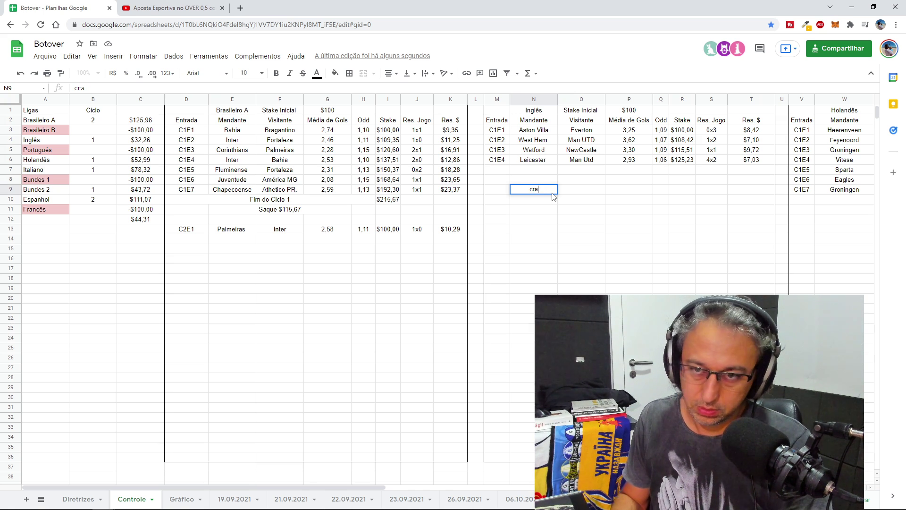
type("wle")
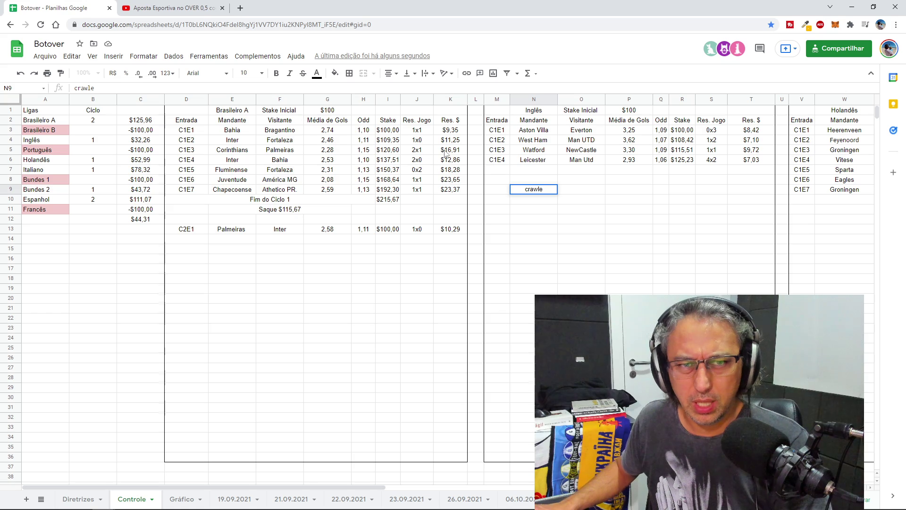
Search Google for "crawle" in a new browser tab
left_click(240, 8)
type("crawle")
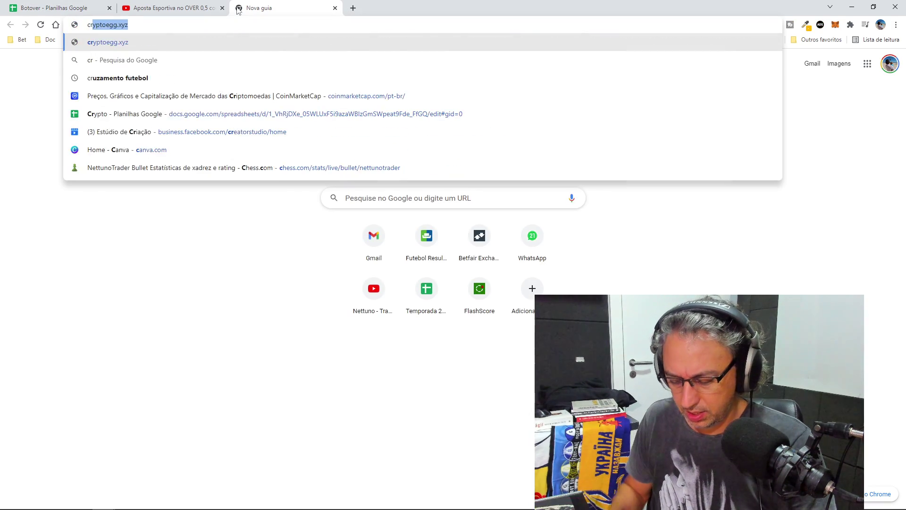
key("Return")
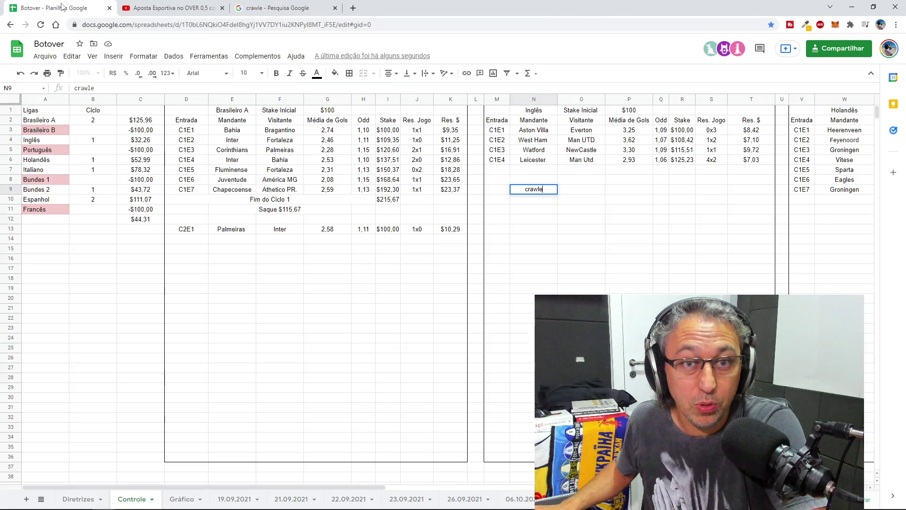
Return to the Botover spreadsheet and clear the word "crawle" from cell N9 in the Inglês block
left_click(62, 7)
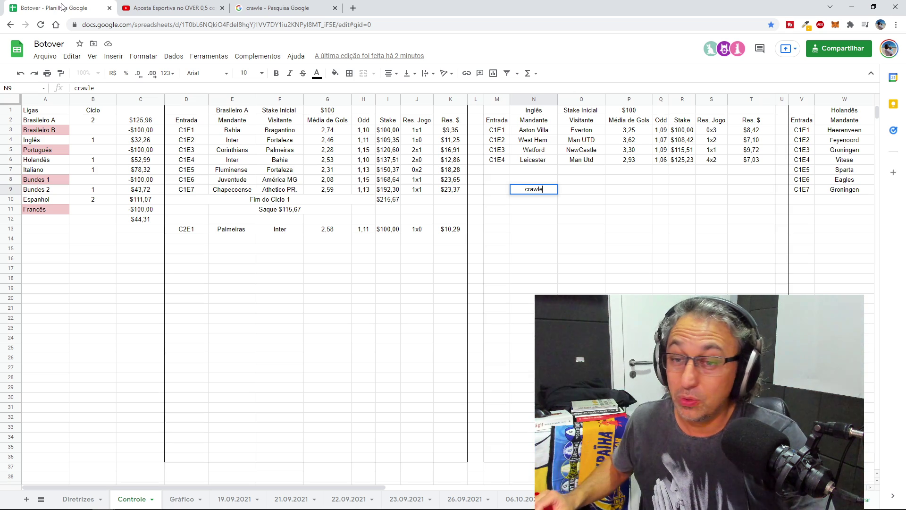
left_click(521, 268)
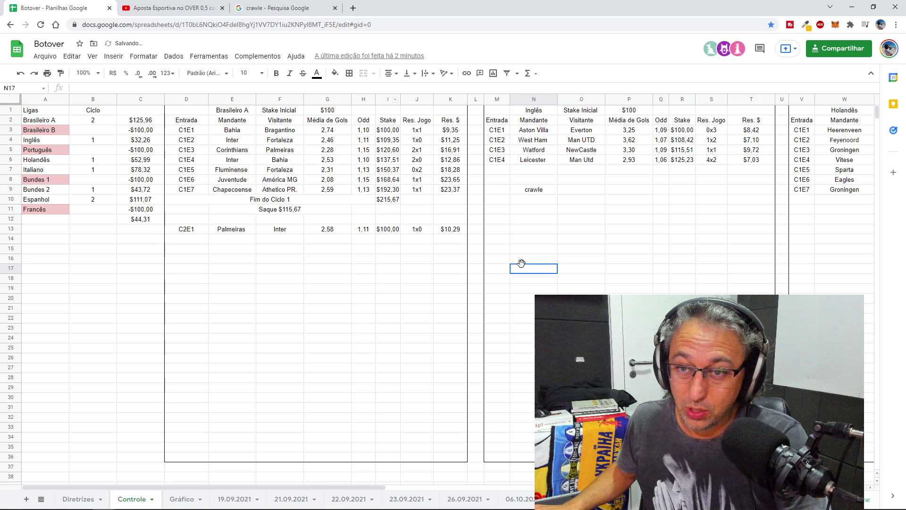
left_click(528, 193)
key("Delete")
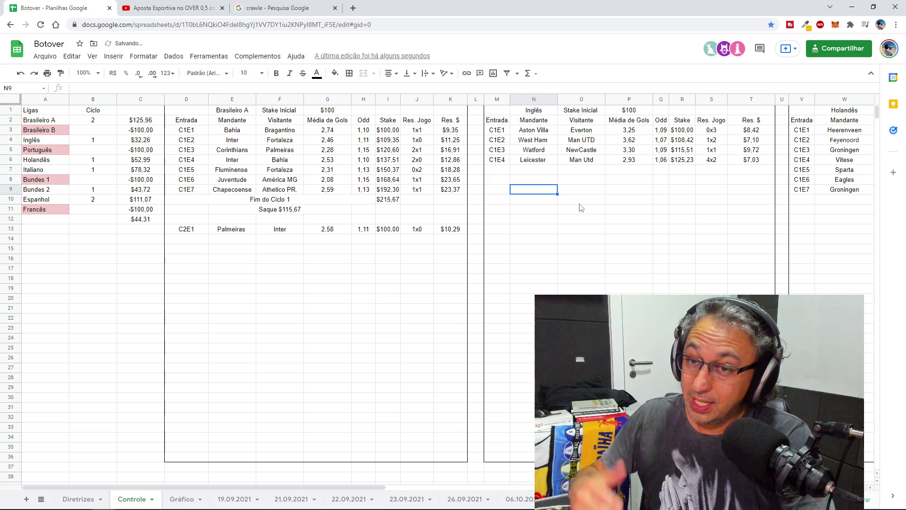